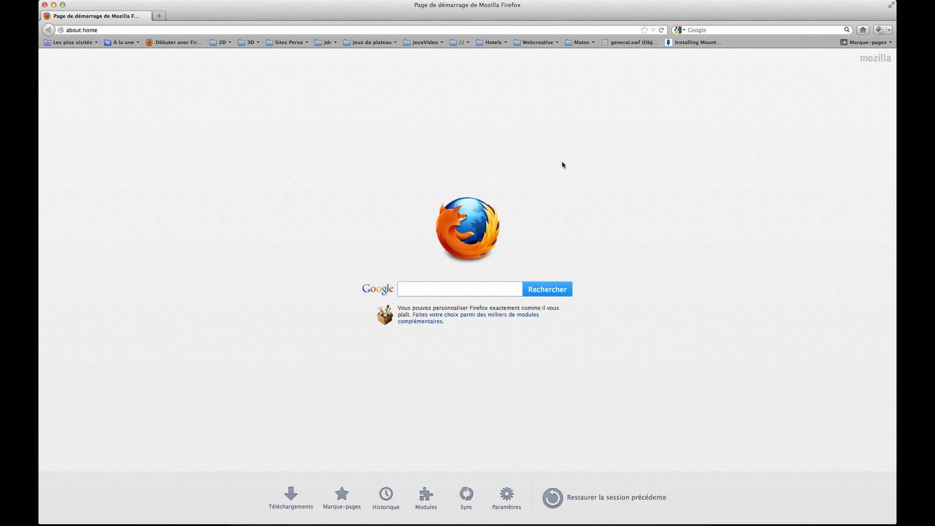
Search Google for "Height To Normal C4D"
{"action": "left_click", "coordinate": [718, 30]}
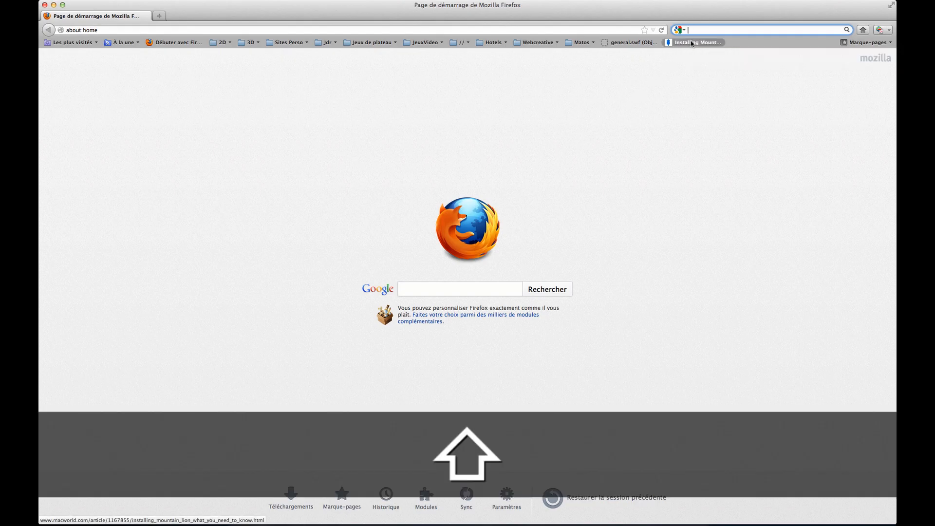
{"action": "type", "text": "Heigh"}
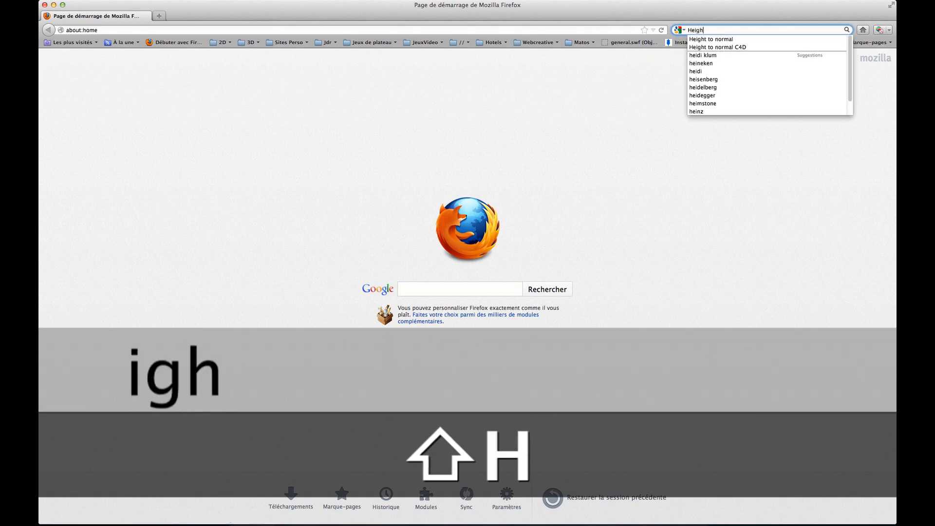
{"action": "type", "text": "t T"}
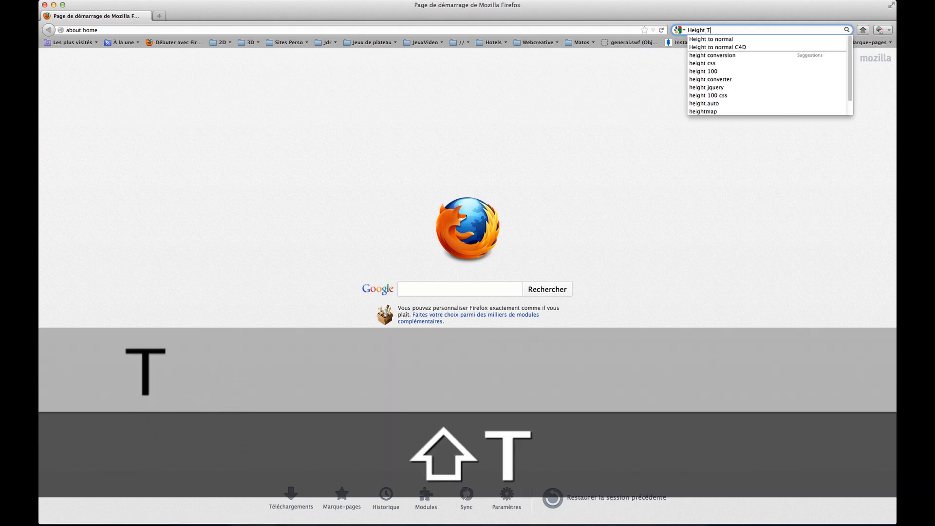
{"action": "type", "text": "o Norm"}
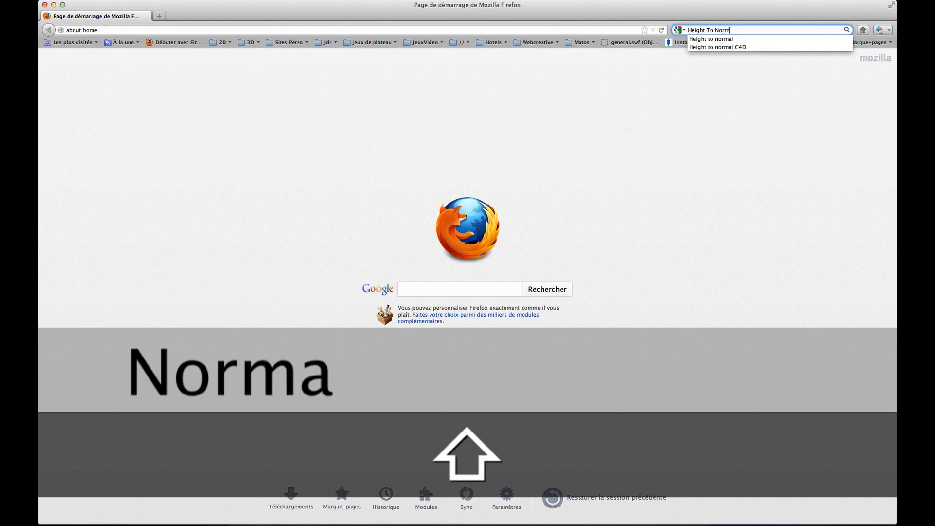
{"action": "type", "text": "al C4D"}
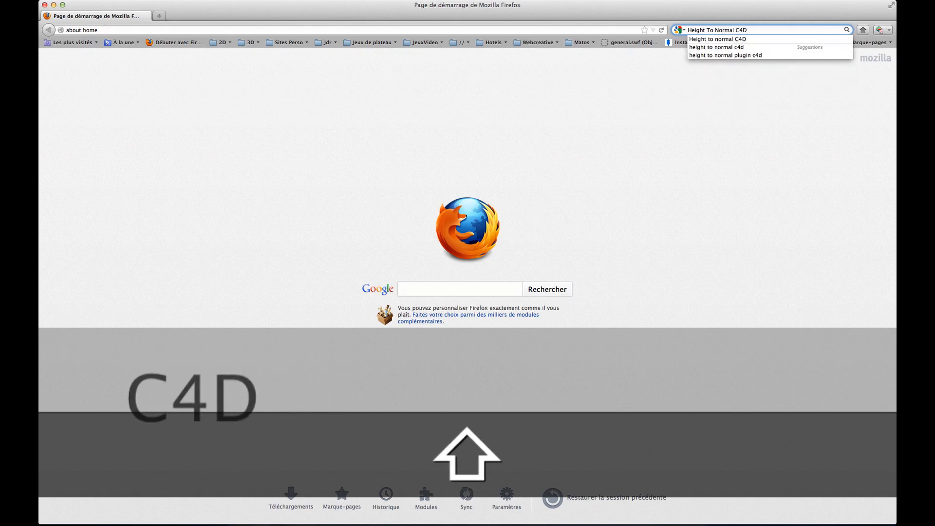
{"action": "key", "text": "Return"}
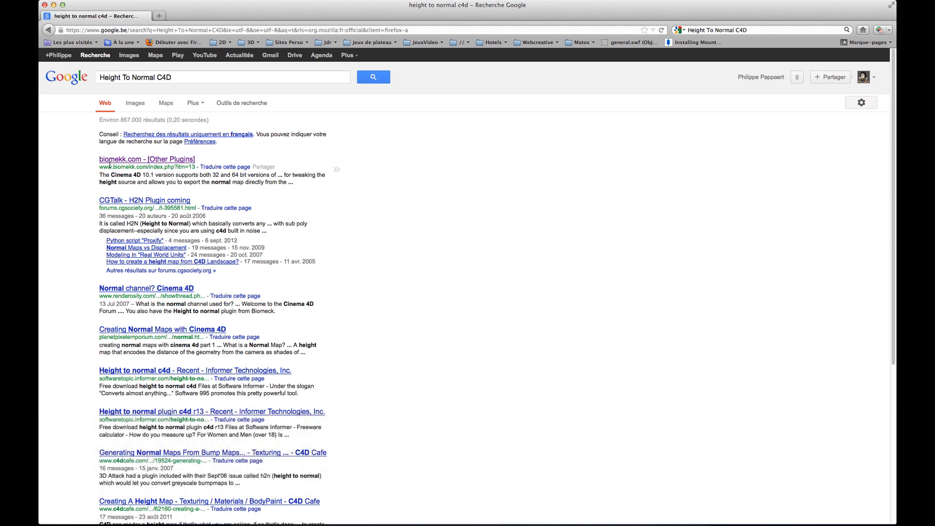
Open the biomekk.com Other Plugins result and follow the Downloads link in the H2N (Height2Normal) section
{"action": "left_click", "coordinate": [106, 161]}
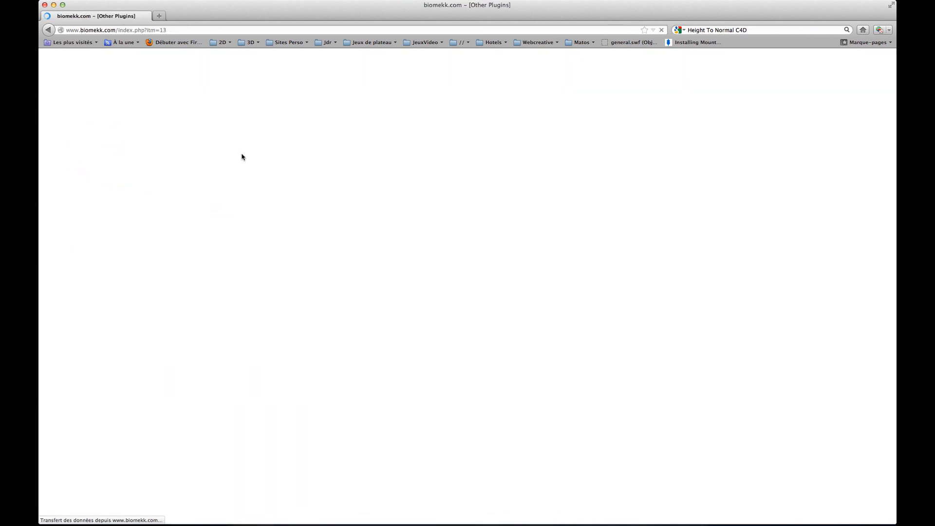
{"action": "scroll", "coordinate": [411, 214], "scroll_direction": "down", "scroll_amount": 10}
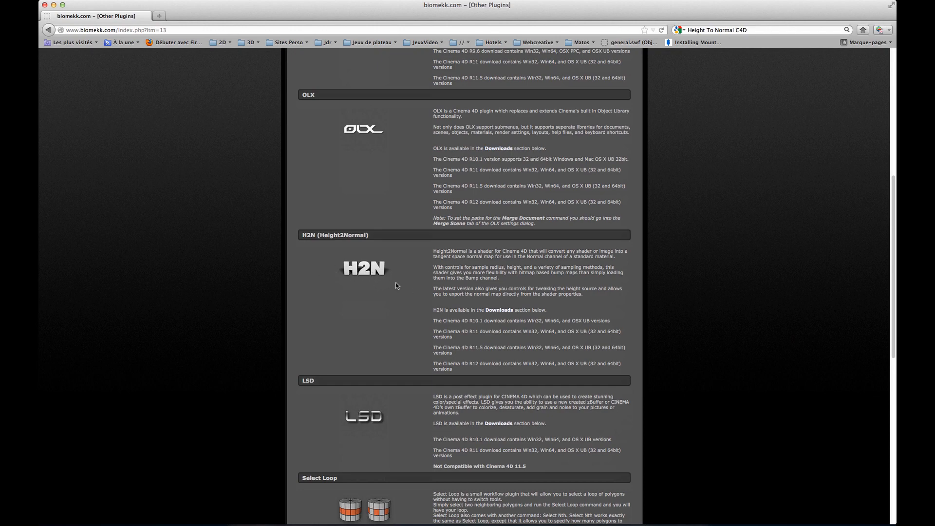
{"action": "scroll", "coordinate": [397, 286], "scroll_direction": "down", "scroll_amount": 2}
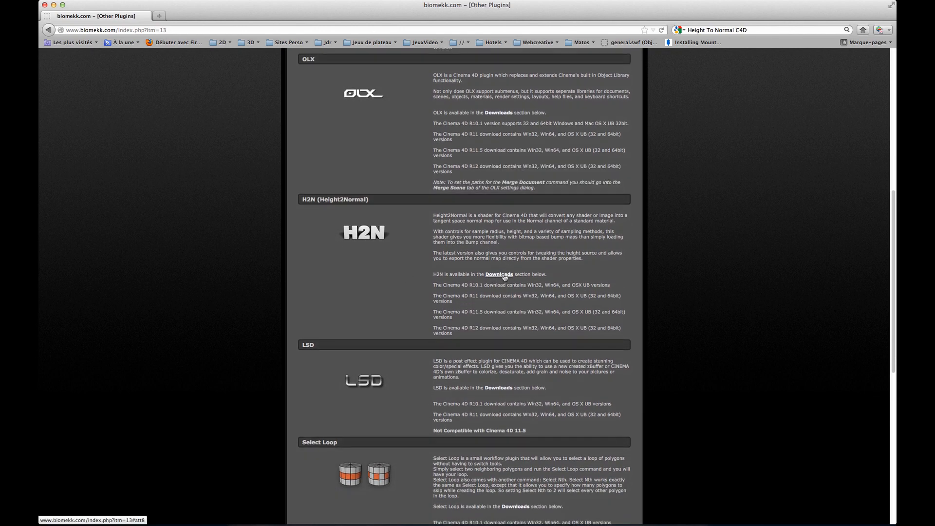
{"action": "left_click", "coordinate": [504, 276]}
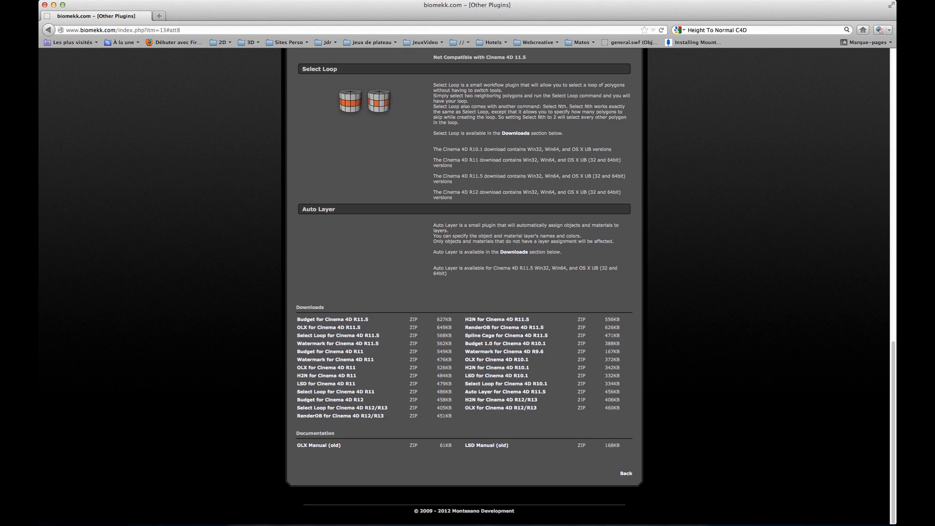
Download and save the H2N archive for Cinema 4D R12/R13, and reveal H2N.zip in its download folder
{"action": "left_click", "coordinate": [496, 401]}
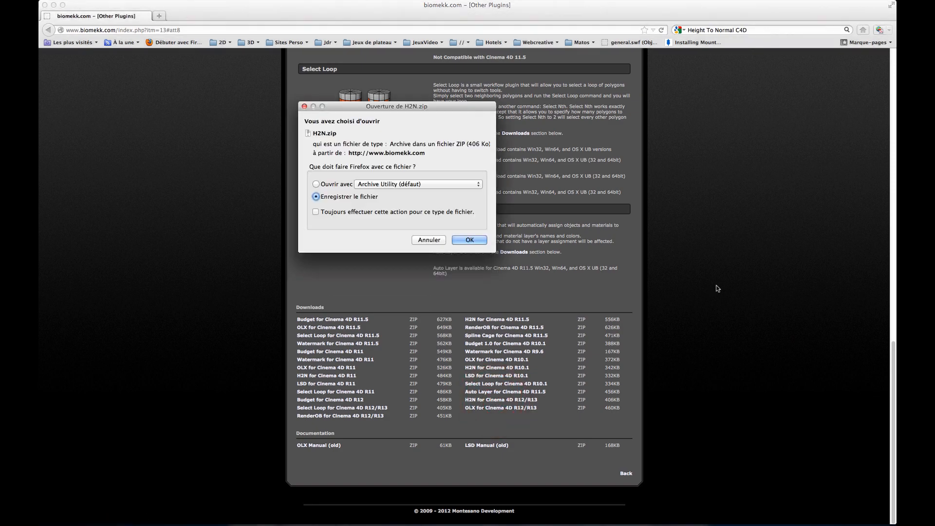
{"action": "left_click", "coordinate": [468, 240]}
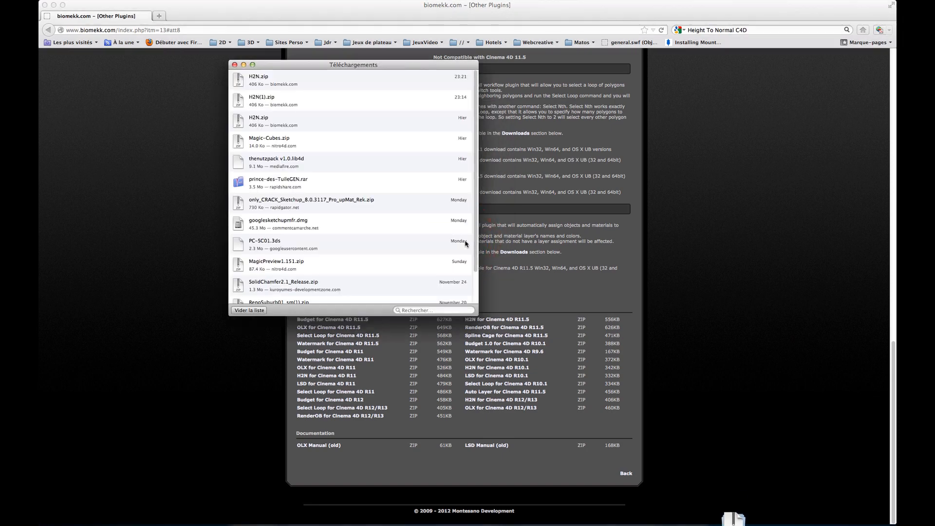
{"action": "left_click", "coordinate": [260, 83]}
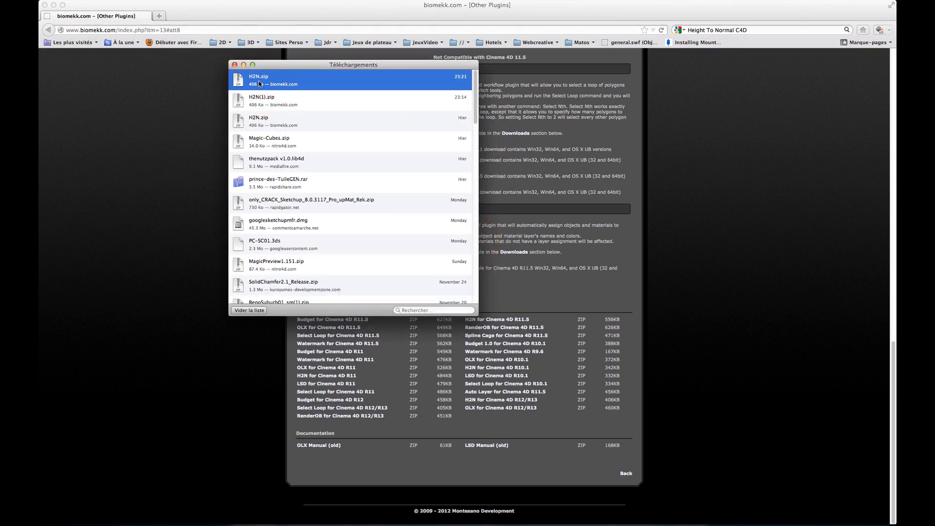
{"action": "right_click", "coordinate": [260, 83]}
{"action": "left_click", "coordinate": [299, 97]}
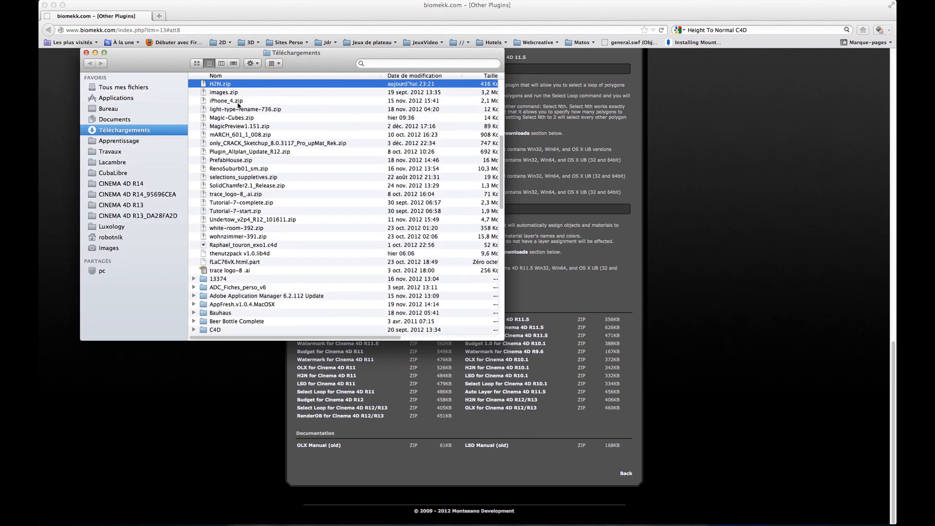
Extract H2N.zip with The Unarchiver
{"action": "right_click", "coordinate": [226, 85]}
{"action": "mouse_move", "coordinate": [266, 97]}
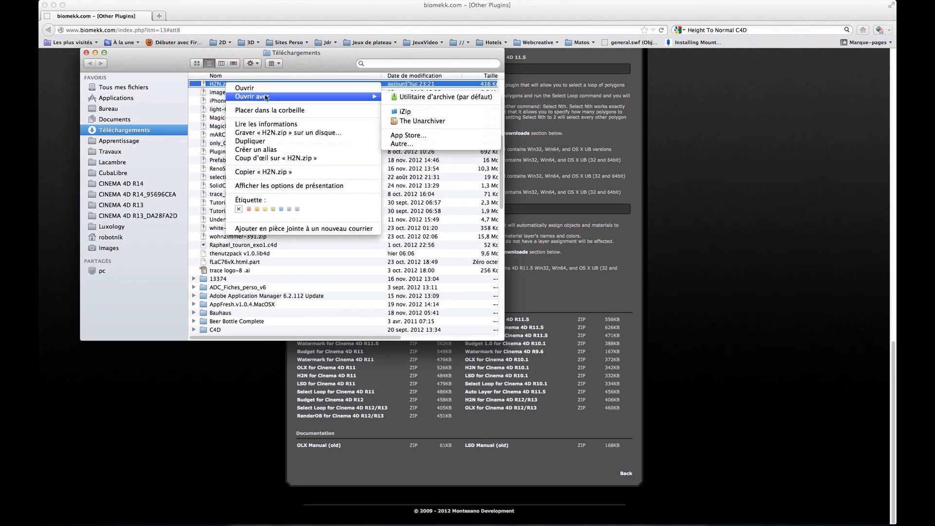
{"action": "left_click", "coordinate": [422, 121]}
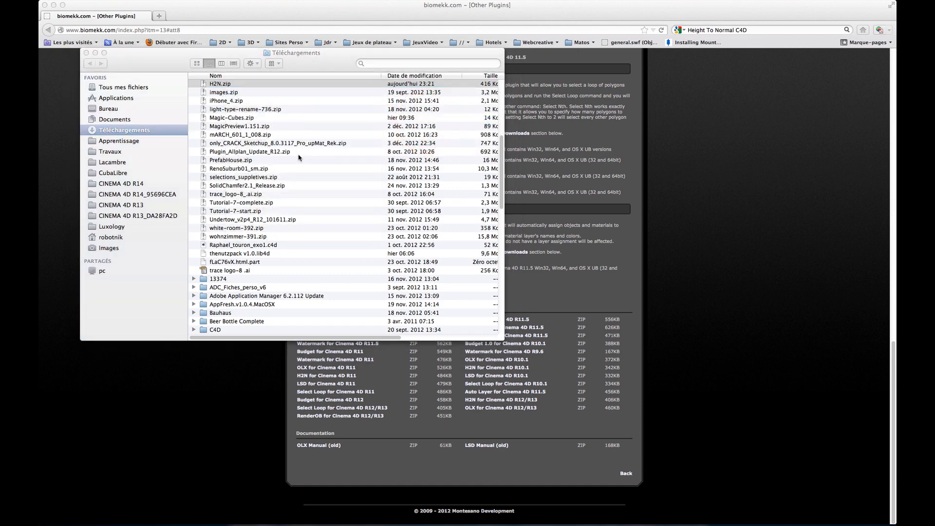
Copy the extracted H2N folder from the downloads folder
{"action": "scroll", "coordinate": [292, 175], "scroll_direction": "down", "scroll_amount": 10}
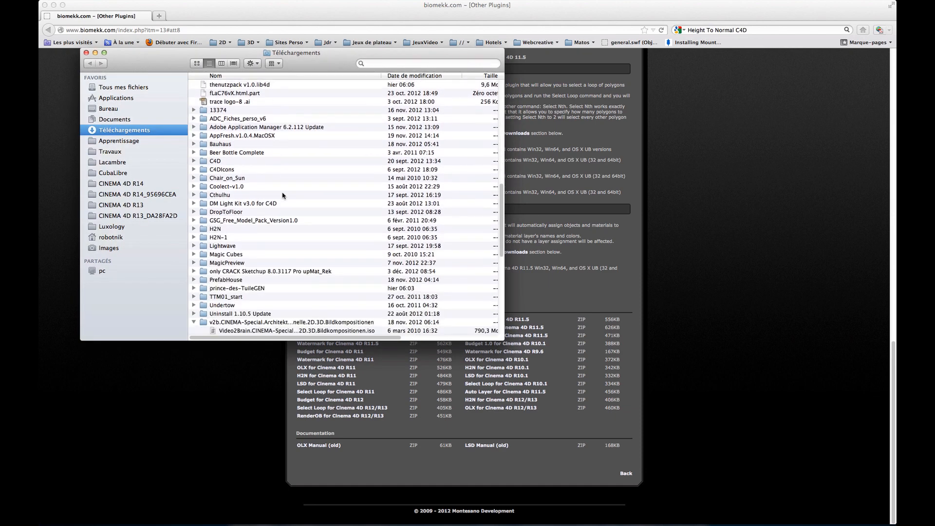
{"action": "left_click", "coordinate": [215, 229]}
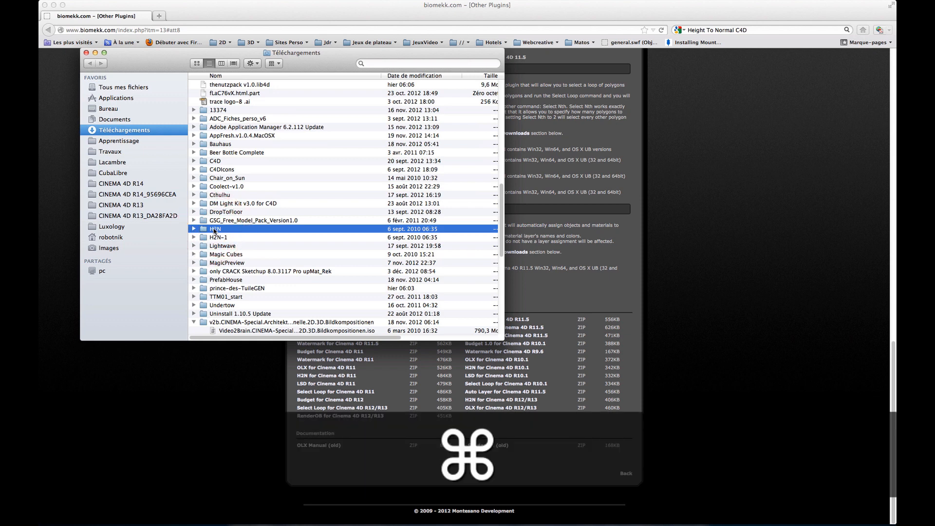
{"action": "key", "text": "super+c"}
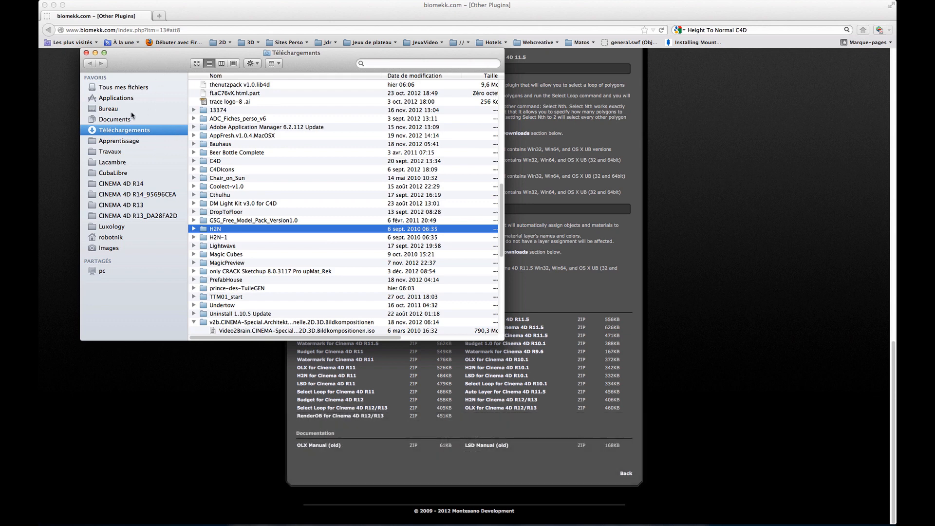
Open the plugins folder of CINEMA 4D R13 inside the MAXON applications folder and locate the H2N folder there
{"action": "left_click", "coordinate": [117, 98]}
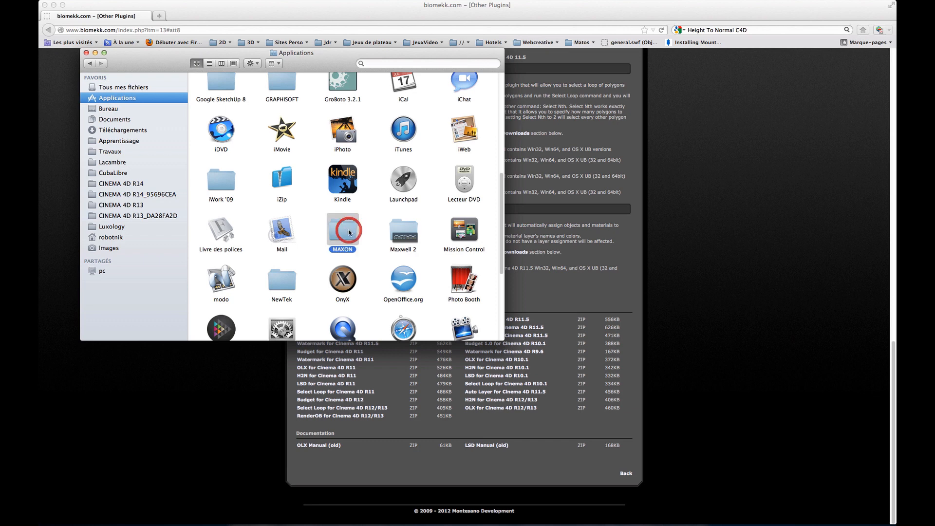
{"action": "double_click", "coordinate": [348, 232]}
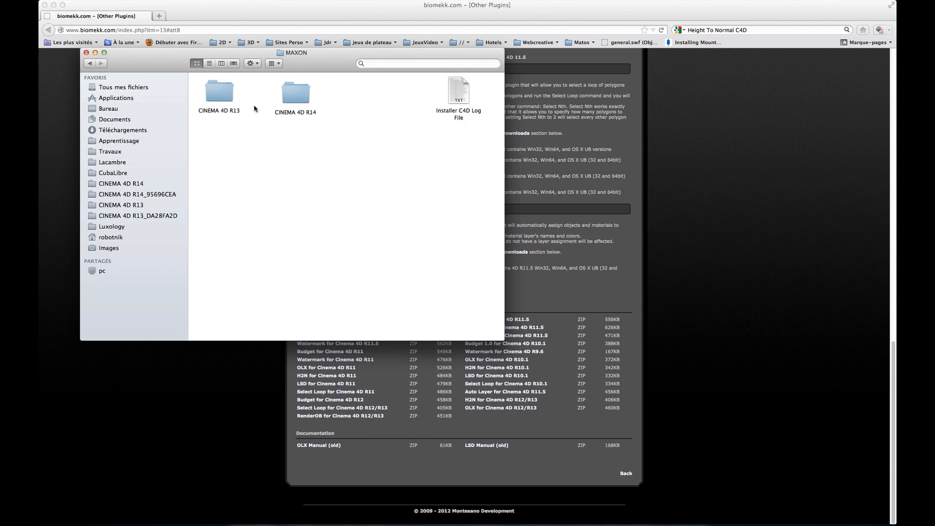
{"action": "left_click_drag", "start_coordinate": [305, 58], "coordinate": [378, 79]}
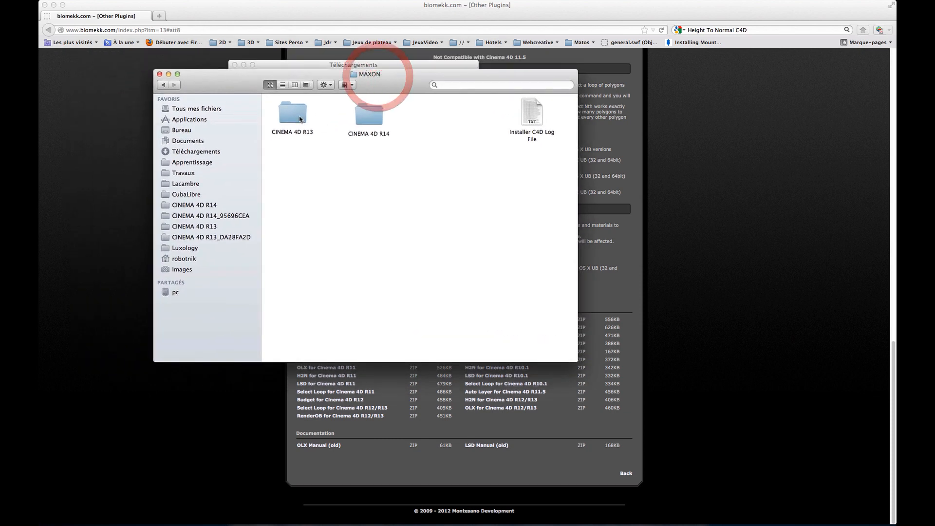
{"action": "left_click", "coordinate": [297, 117]}
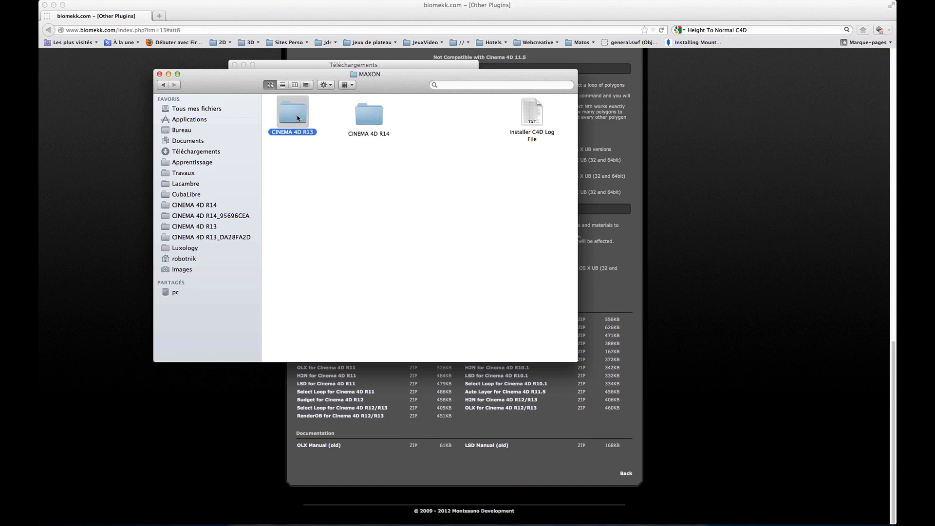
{"action": "double_click", "coordinate": [296, 116]}
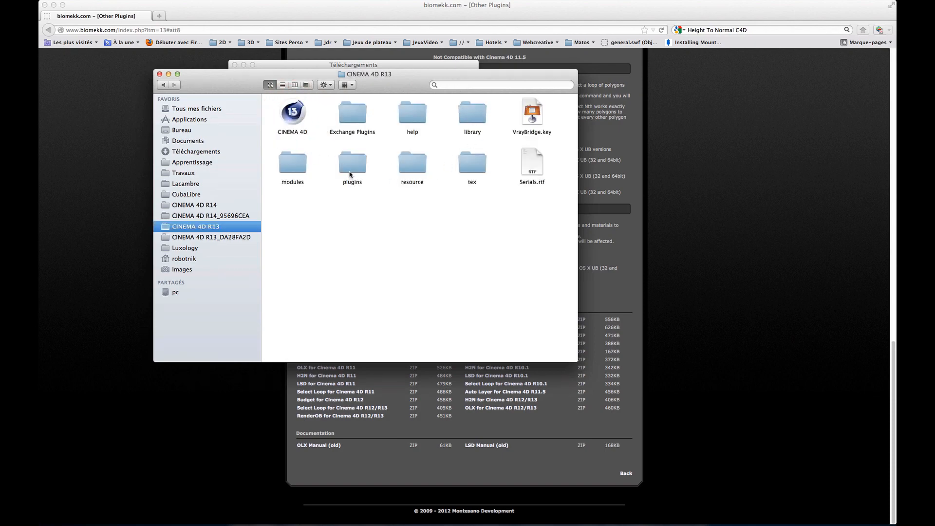
{"action": "double_click", "coordinate": [349, 174]}
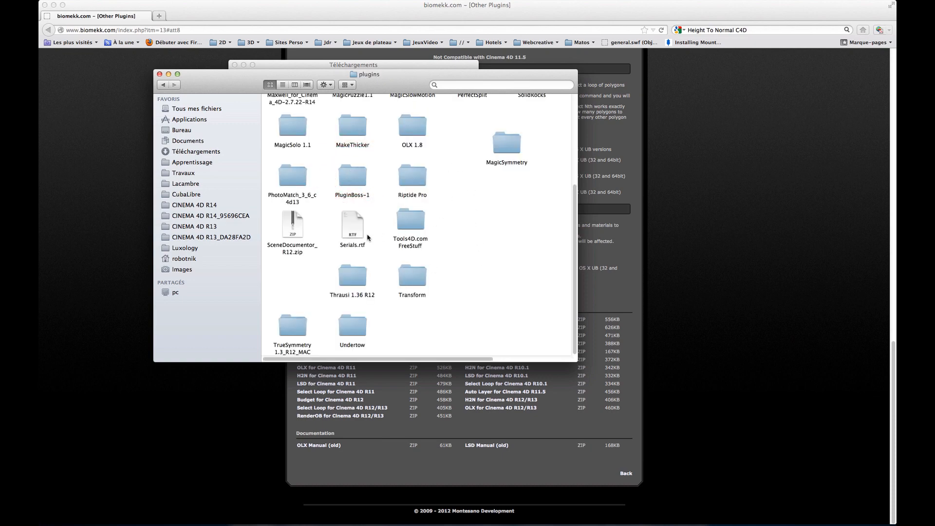
{"action": "scroll", "coordinate": [473, 217], "scroll_direction": "up", "scroll_amount": 5}
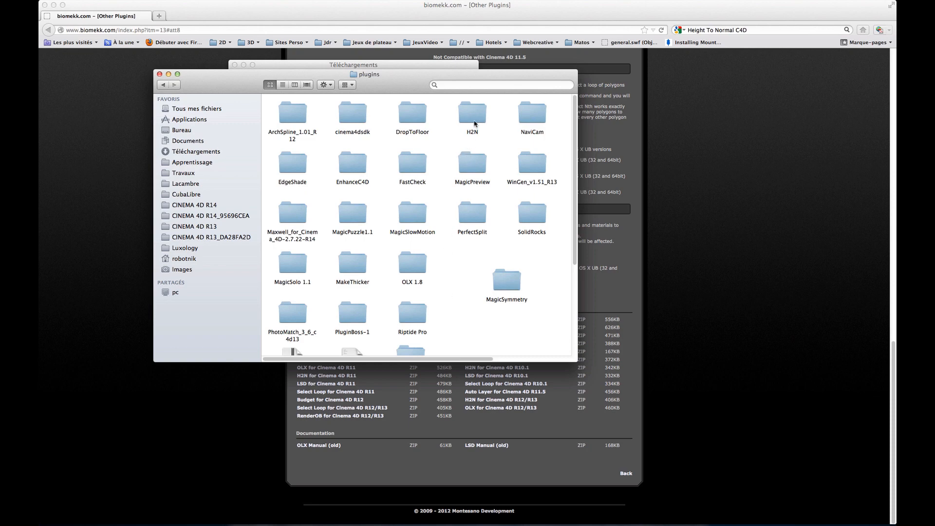
Close the plugins folder and the browser's download list, and switch to CINEMA 4D R13 with its window enlarged to fill the screen
{"action": "mouse_move", "coordinate": [331, 516]}
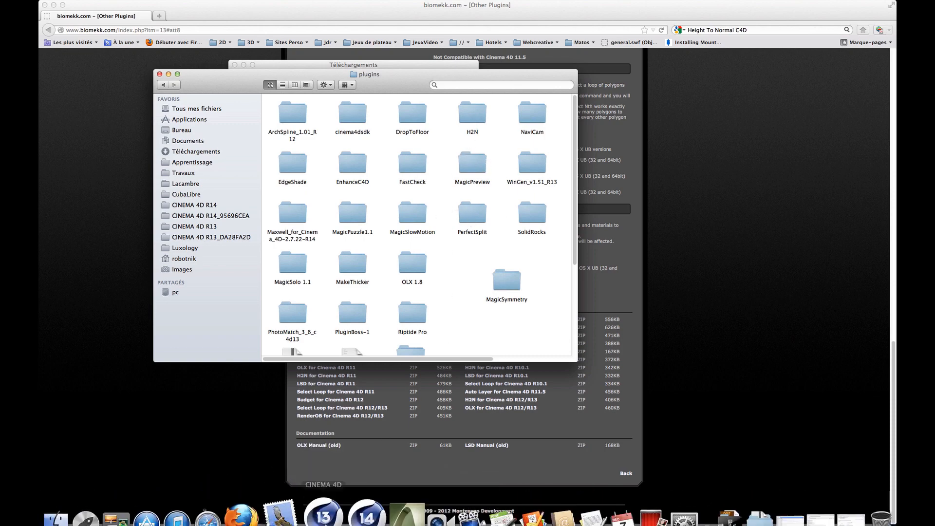
{"action": "left_click", "coordinate": [159, 74]}
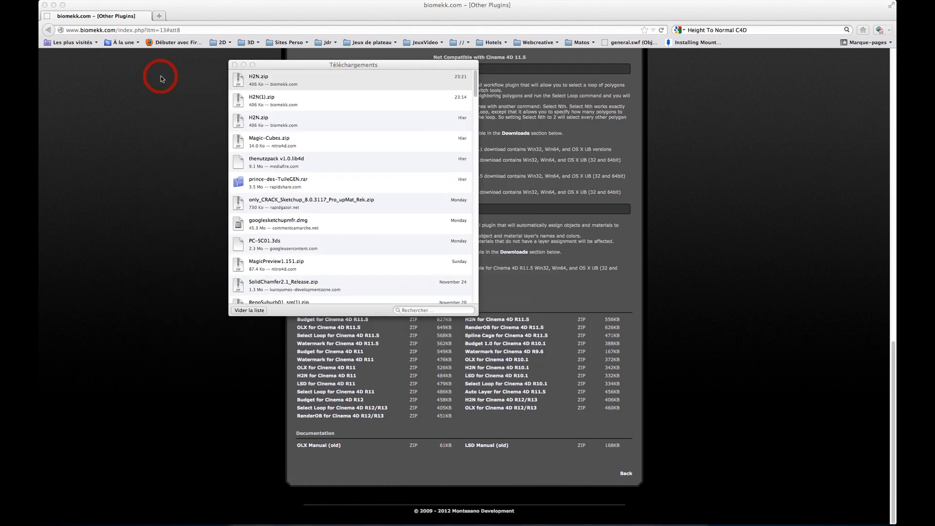
{"action": "left_click", "coordinate": [234, 65]}
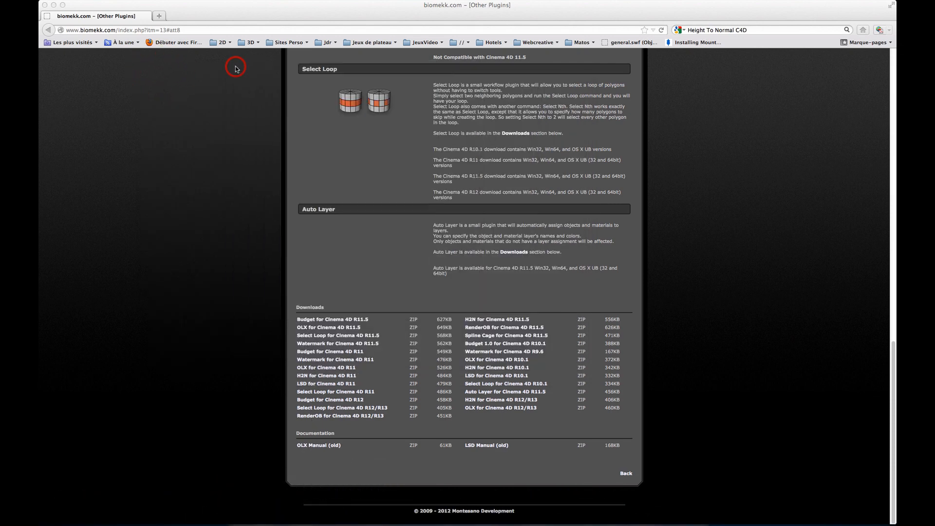
{"action": "left_click", "coordinate": [325, 497]}
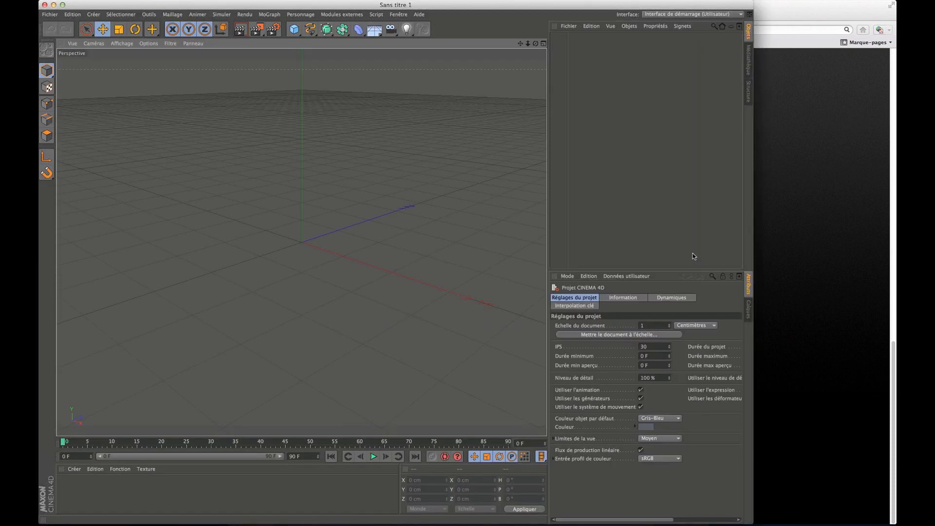
{"action": "left_click", "coordinate": [63, 5]}
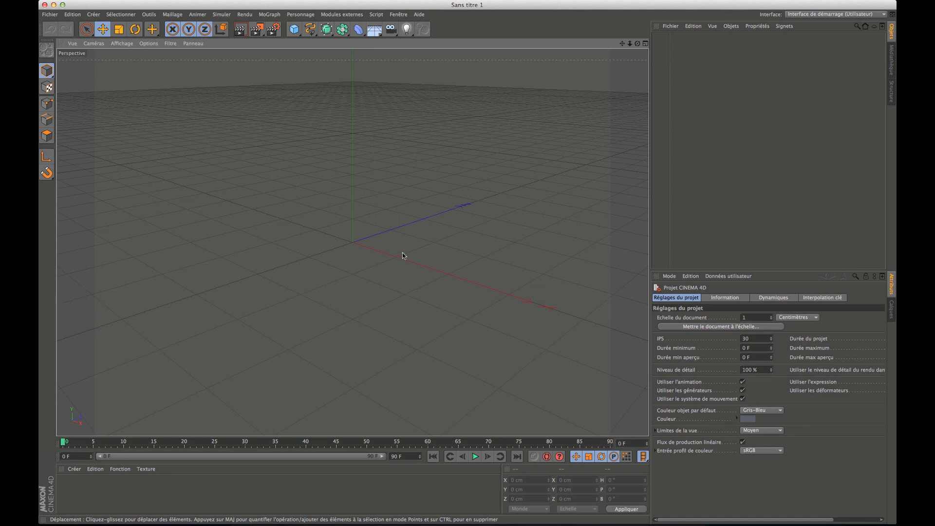
Add a Polygon primitive to the empty scene and scale it uniformly to about 142 cm per side
{"action": "left_click", "coordinate": [299, 33]}
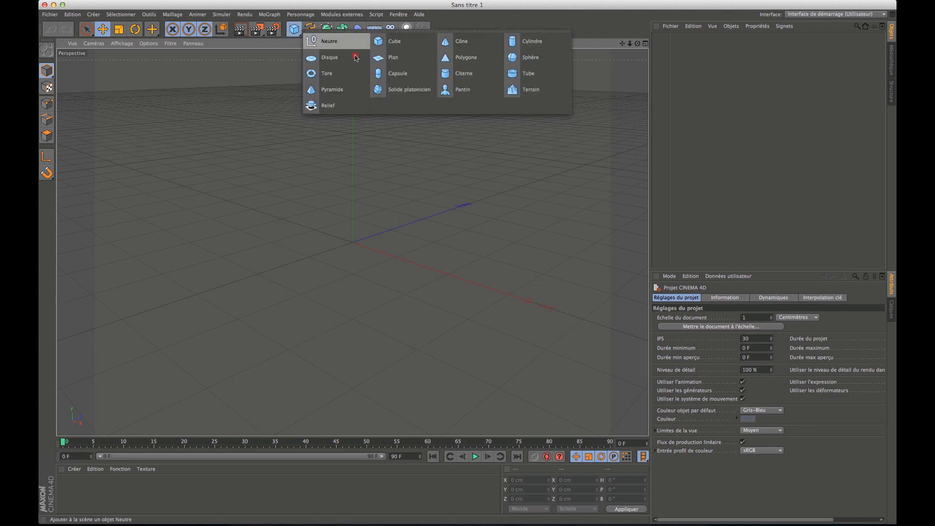
{"action": "left_click", "coordinate": [455, 60]}
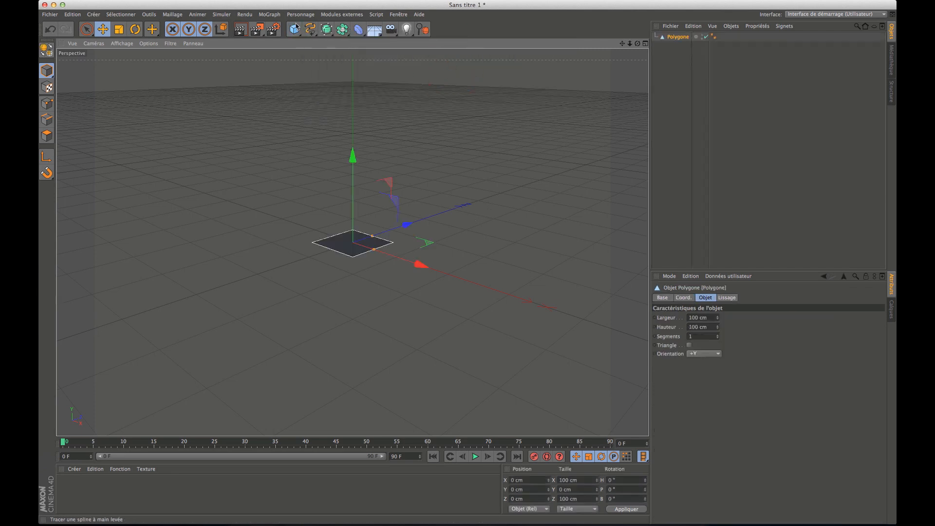
{"action": "left_click", "coordinate": [118, 29]}
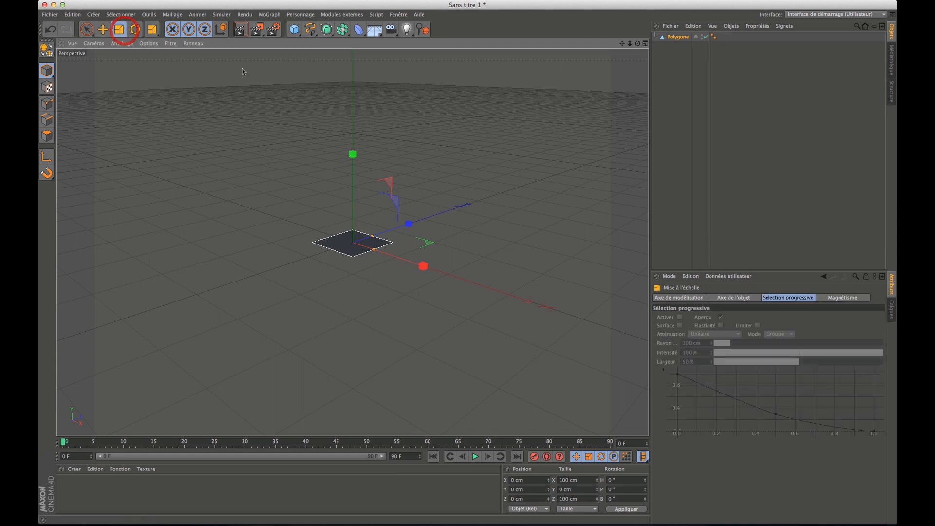
{"action": "left_click_drag", "start_coordinate": [525, 222], "coordinate": [566, 222]}
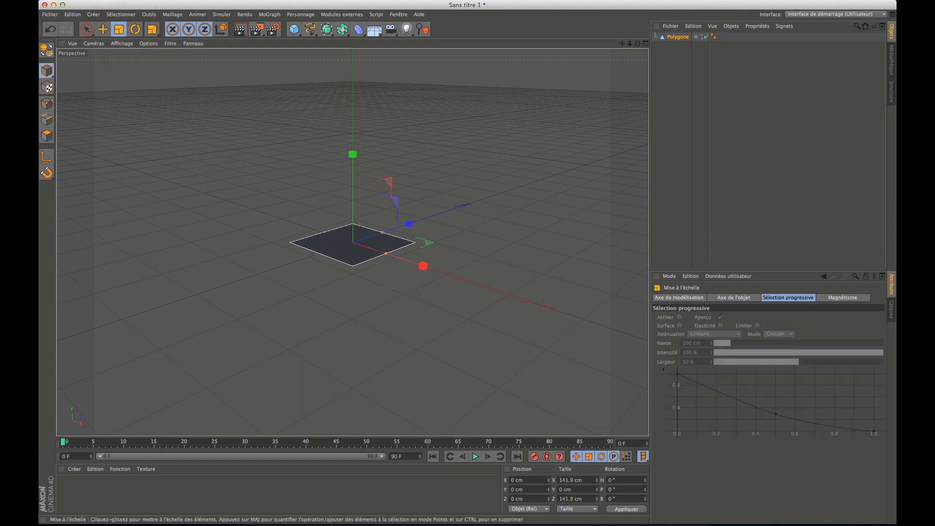
Scale the polygon up uniformly to about 446 cm per side
{"action": "left_click_drag", "start_coordinate": [451, 236], "coordinate": [568, 235]}
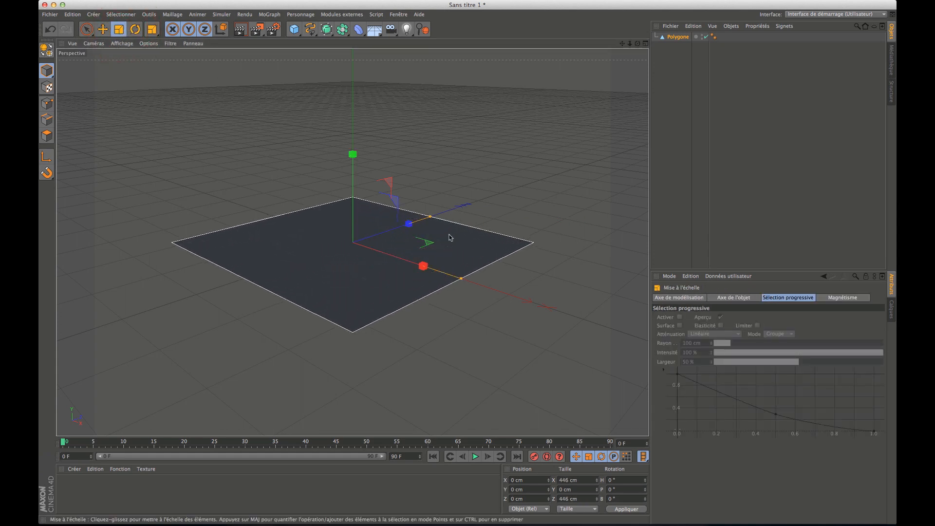
Create a new material, open it for editing and rename it Mat_H2N
{"action": "double_click", "coordinate": [76, 490]}
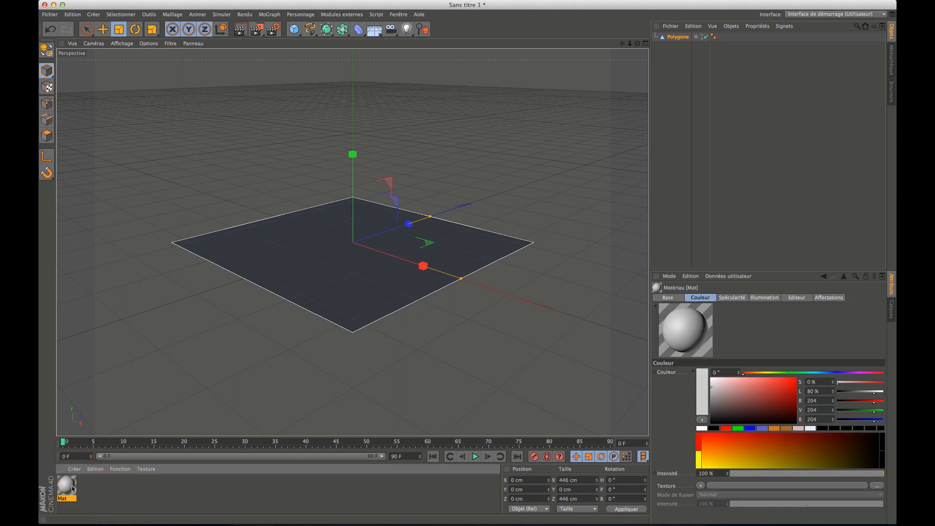
{"action": "double_click", "coordinate": [71, 489]}
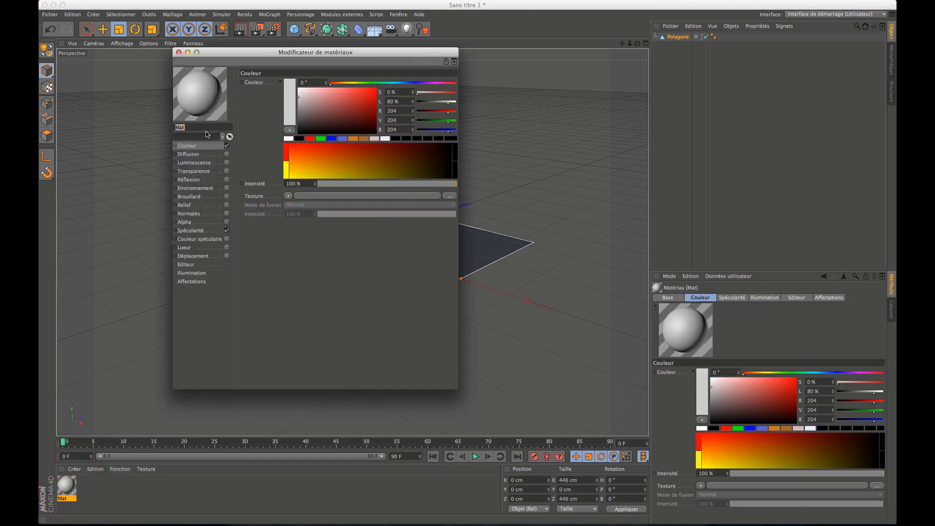
{"action": "type", "text": "_H"}
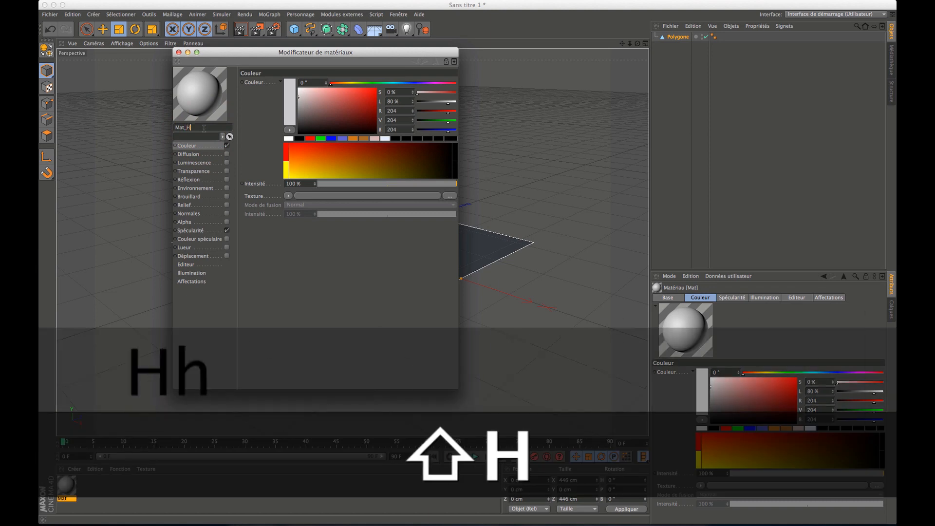
{"action": "type", "text": "é"}
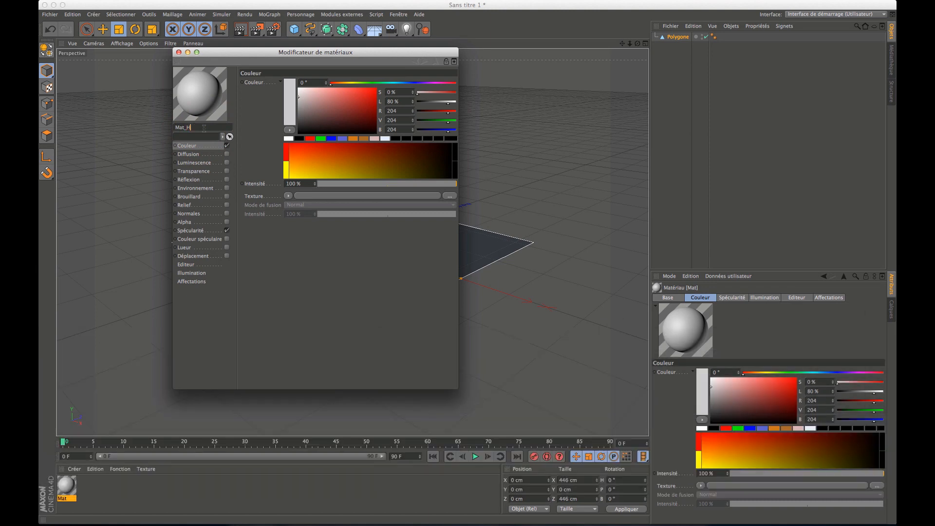
{"action": "type", "text": "2"}
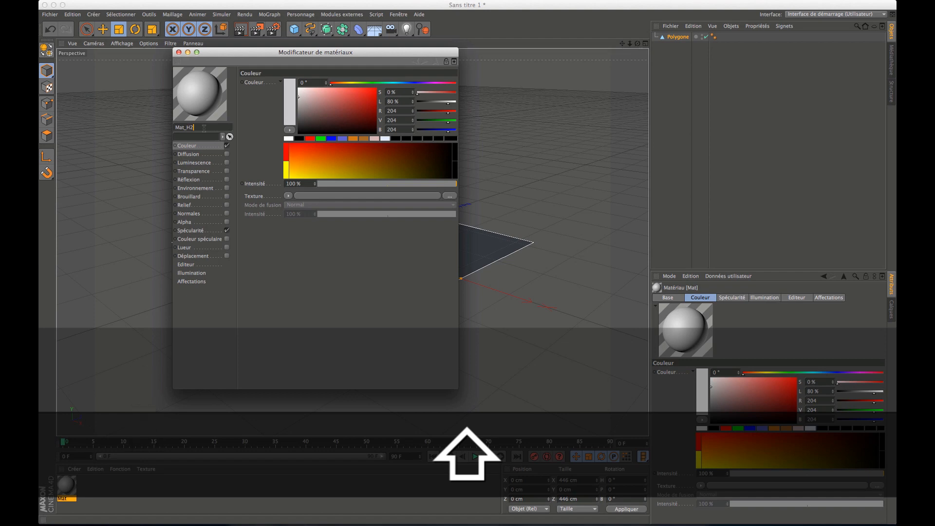
{"action": "type", "text": "N"}
{"action": "left_click", "coordinate": [315, 276]}
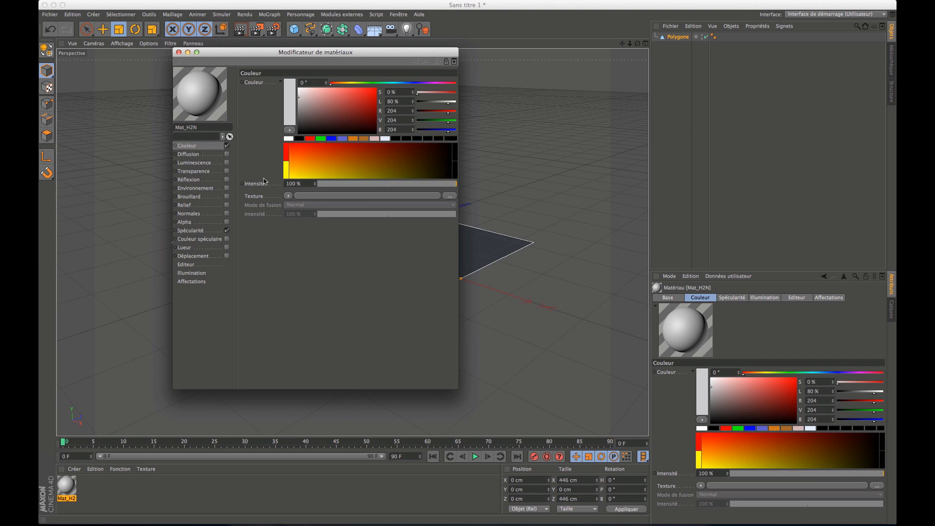
Load wood12.jpg from the tex folder as the Couleur channel's texture, creating a copy of the image at the project location
{"action": "left_click", "coordinate": [288, 196]}
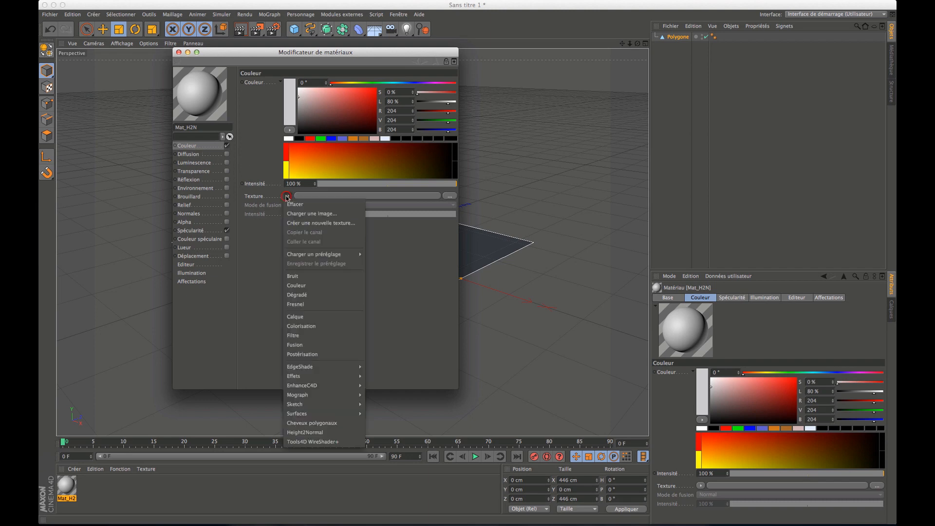
{"action": "left_click", "coordinate": [308, 212]}
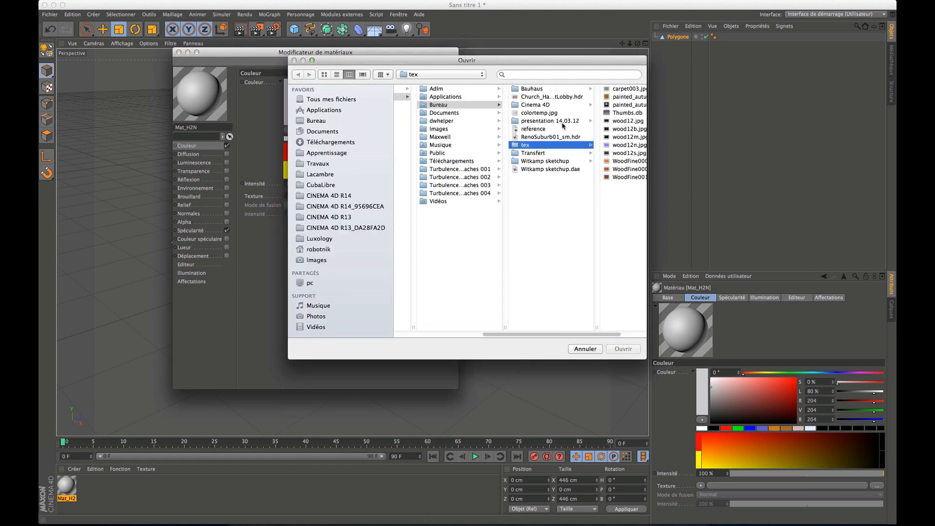
{"action": "left_click_drag", "start_coordinate": [559, 64], "coordinate": [459, 85]}
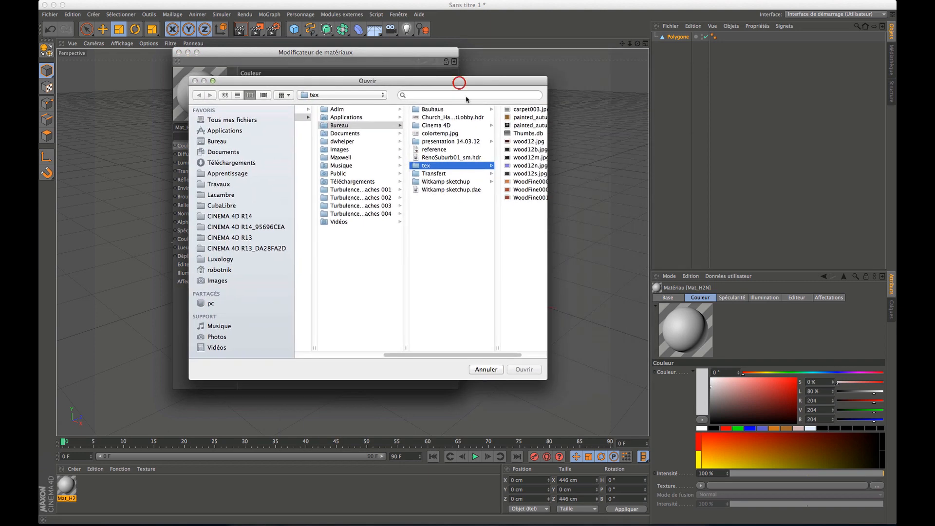
{"action": "left_click", "coordinate": [528, 141]}
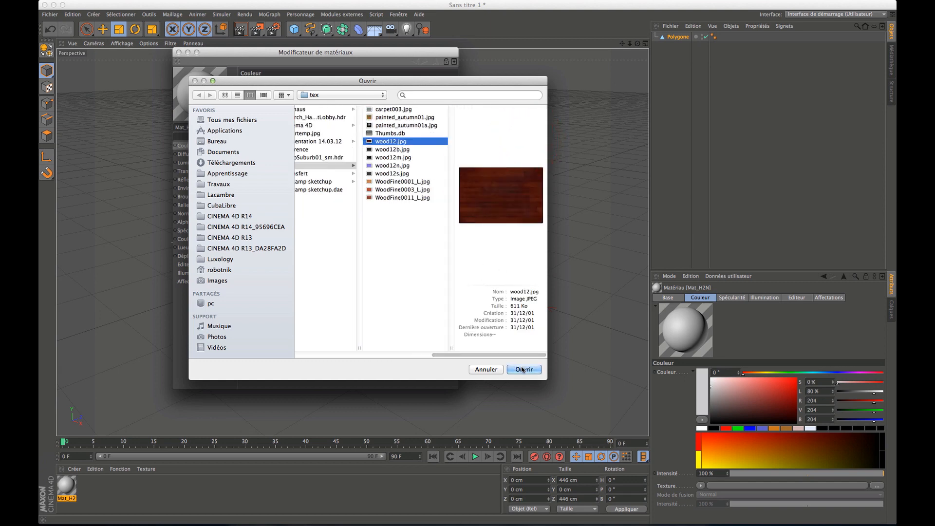
{"action": "left_click", "coordinate": [523, 370]}
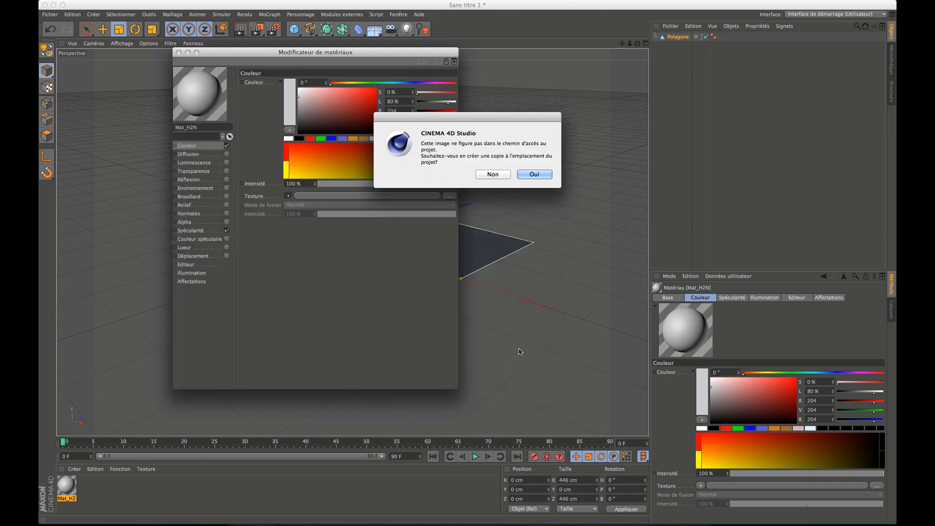
{"action": "left_click", "coordinate": [535, 174]}
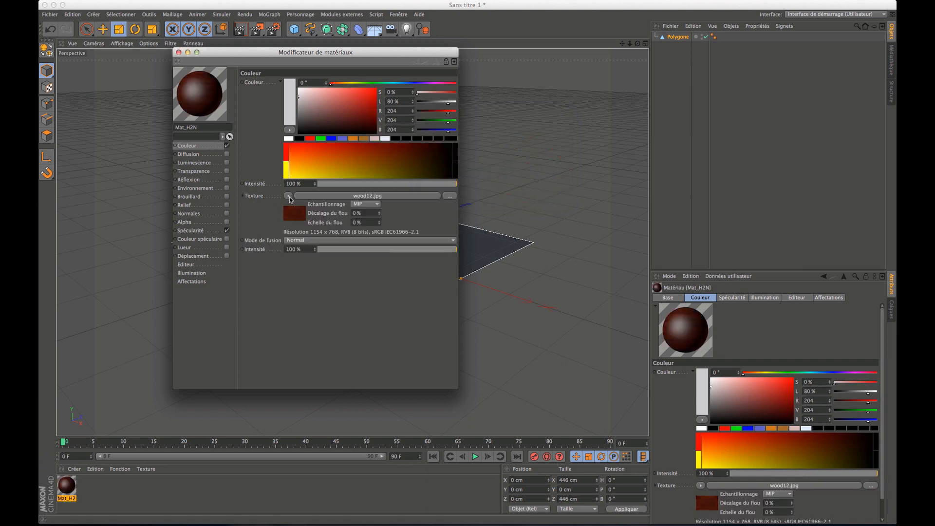
Copy the Couleur channel's wood12.jpg texture, then enable the Normales channel with the Height2Normal shader as its texture
{"action": "left_click", "coordinate": [288, 196]}
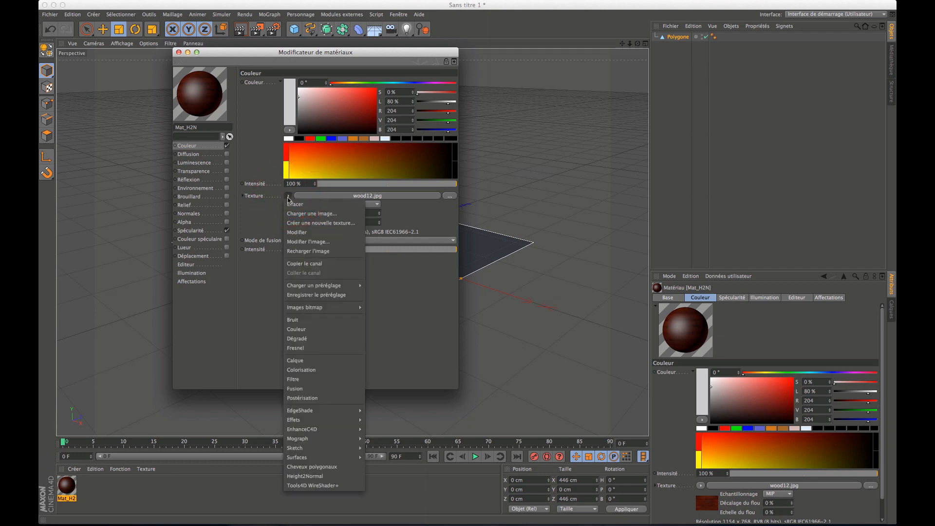
{"action": "left_click", "coordinate": [300, 264]}
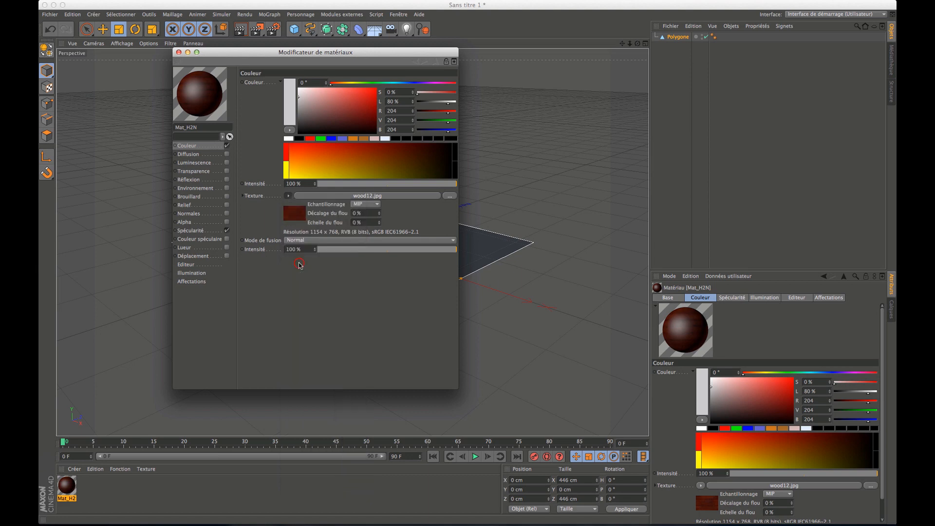
{"action": "left_click", "coordinate": [189, 215]}
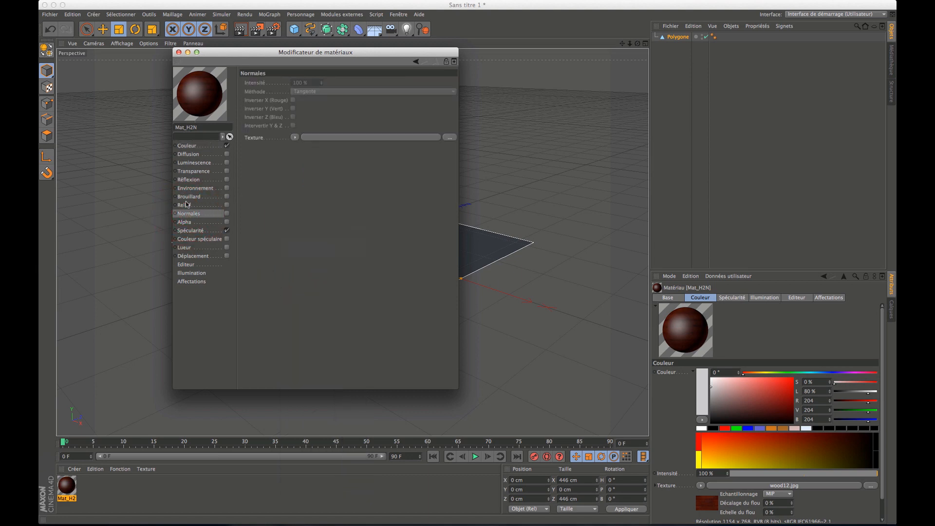
{"action": "left_click", "coordinate": [227, 214]}
{"action": "left_click", "coordinate": [294, 138]}
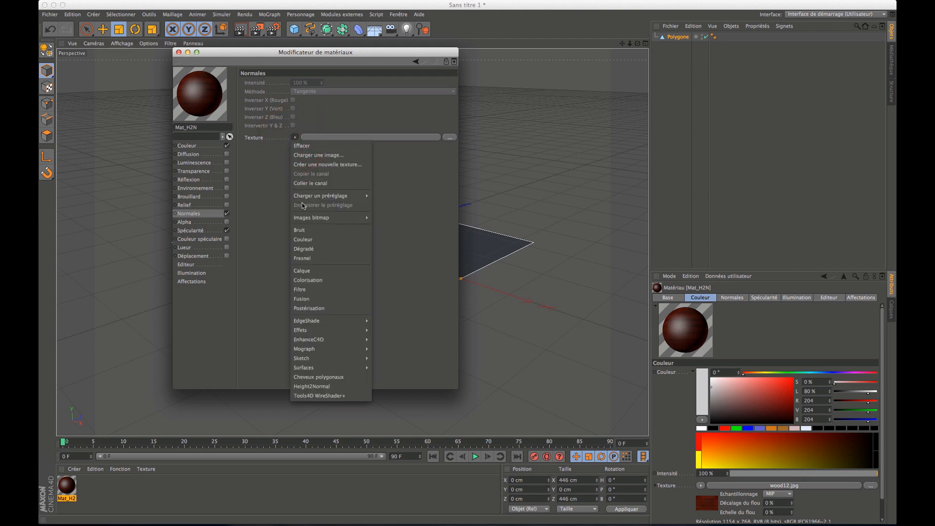
{"action": "left_click", "coordinate": [316, 386]}
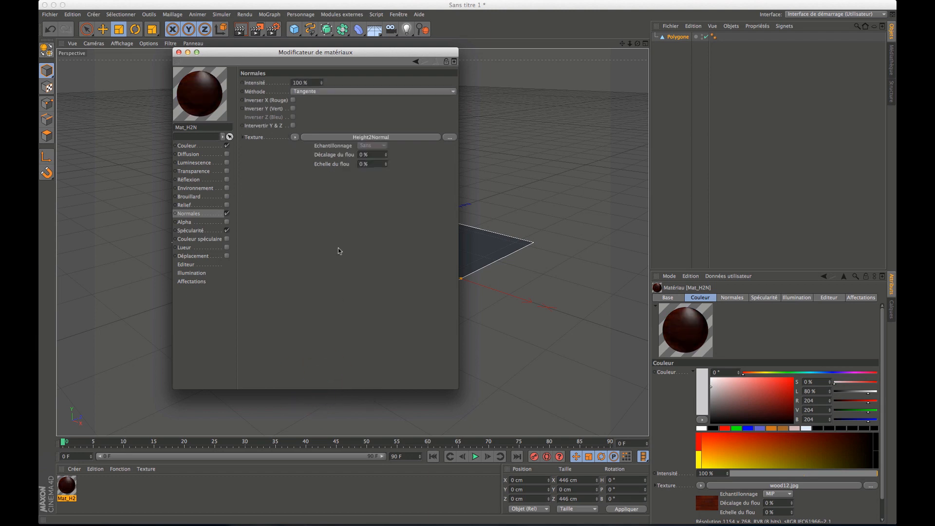
Open the Height2Normal shader's settings and paste the copied wood12.jpg texture as its Height Map
{"action": "left_click", "coordinate": [365, 138]}
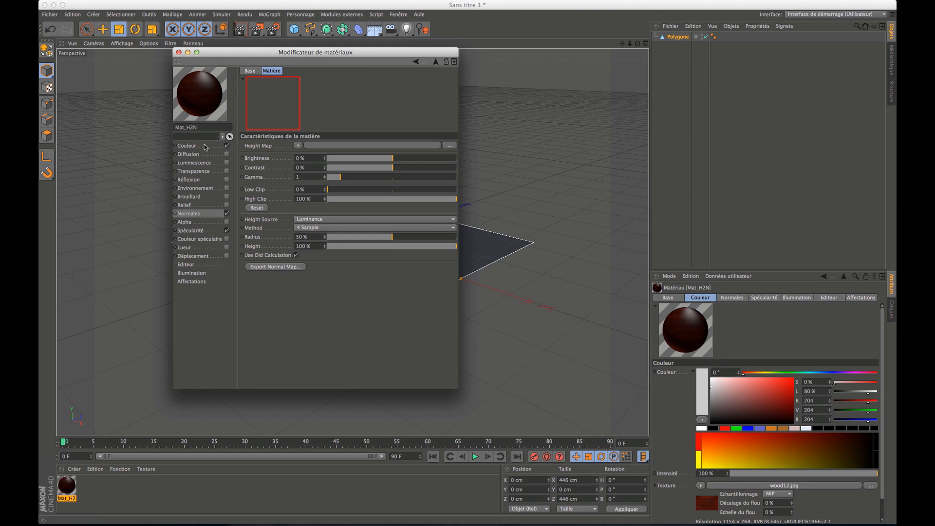
{"action": "left_click", "coordinate": [298, 146]}
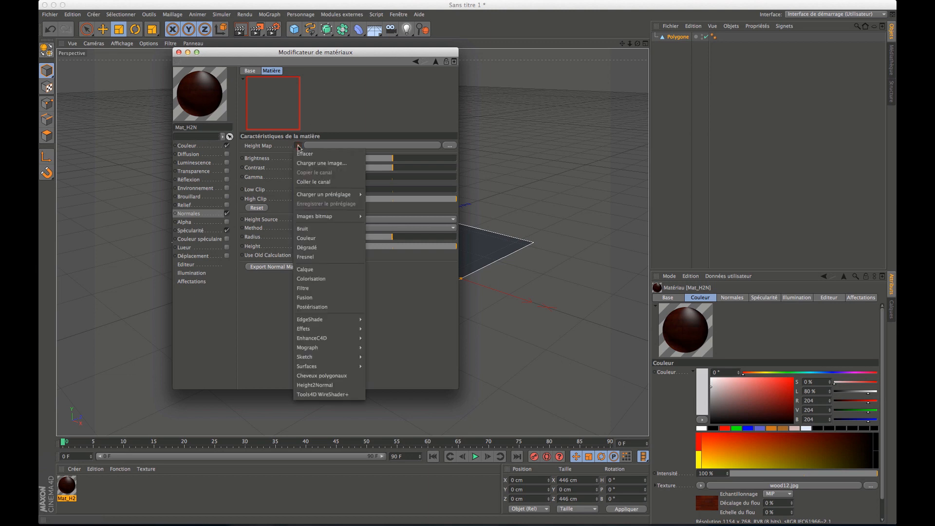
{"action": "left_click", "coordinate": [313, 182]}
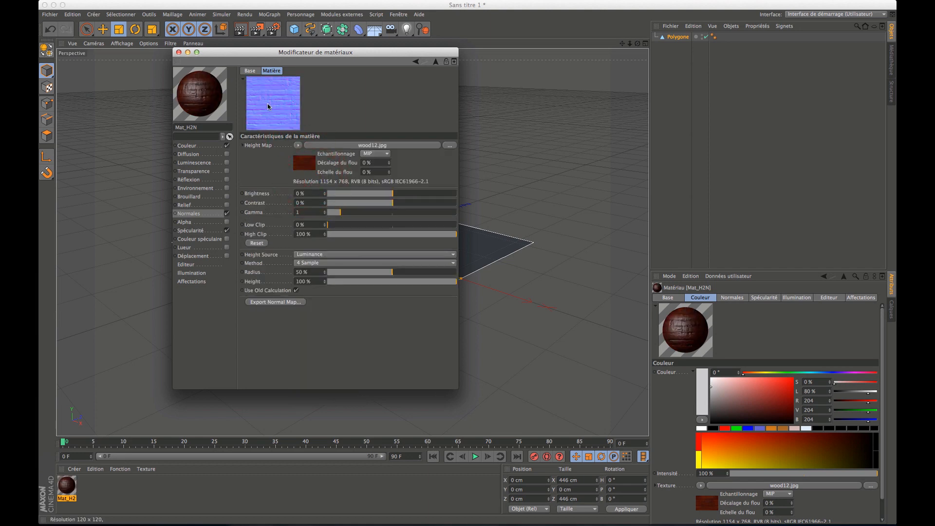
Move the material editor clear of the polygon, apply Mat_H2N to the polygon and render the active view
{"action": "left_click_drag", "start_coordinate": [272, 56], "coordinate": [591, 82]}
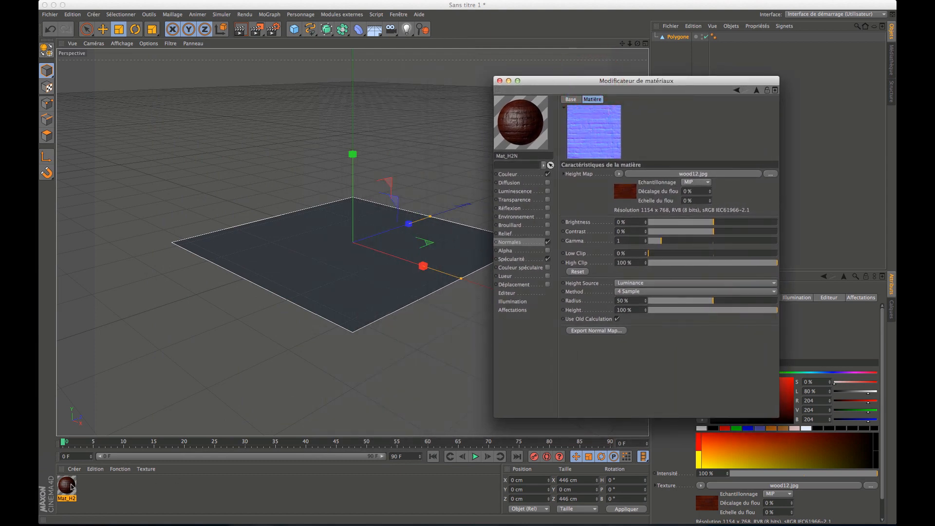
{"action": "left_click_drag", "start_coordinate": [73, 487], "coordinate": [678, 39]}
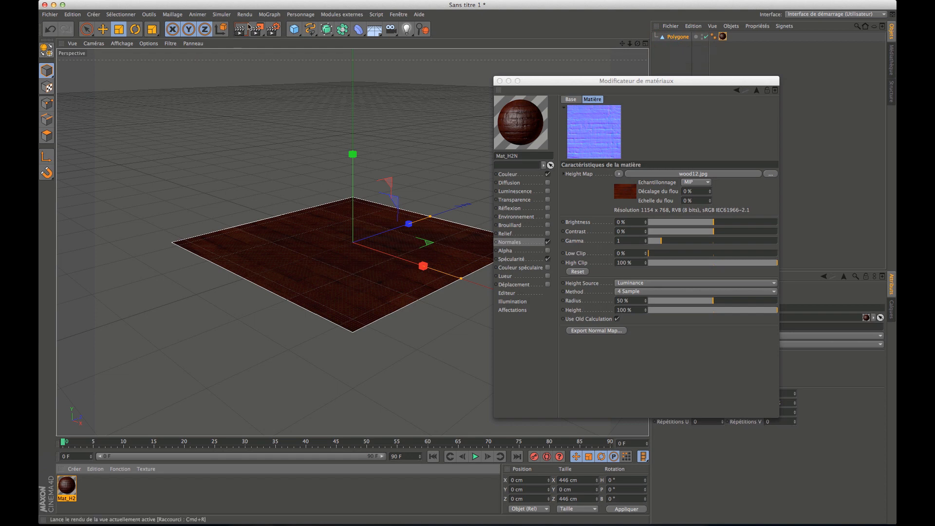
{"action": "left_click", "coordinate": [241, 31]}
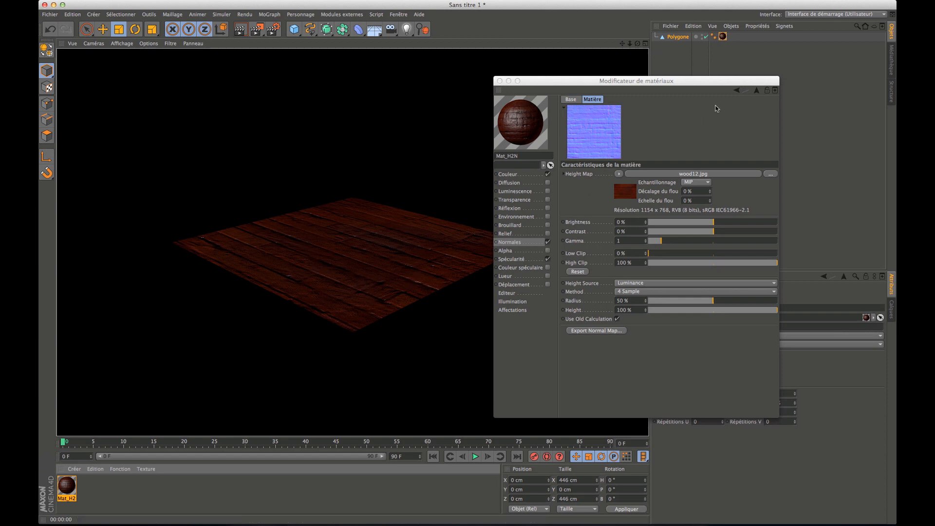
Go back from the Height2Normal shader's settings to the Normales channel of Mat_H2N
{"action": "left_click", "coordinate": [758, 98]}
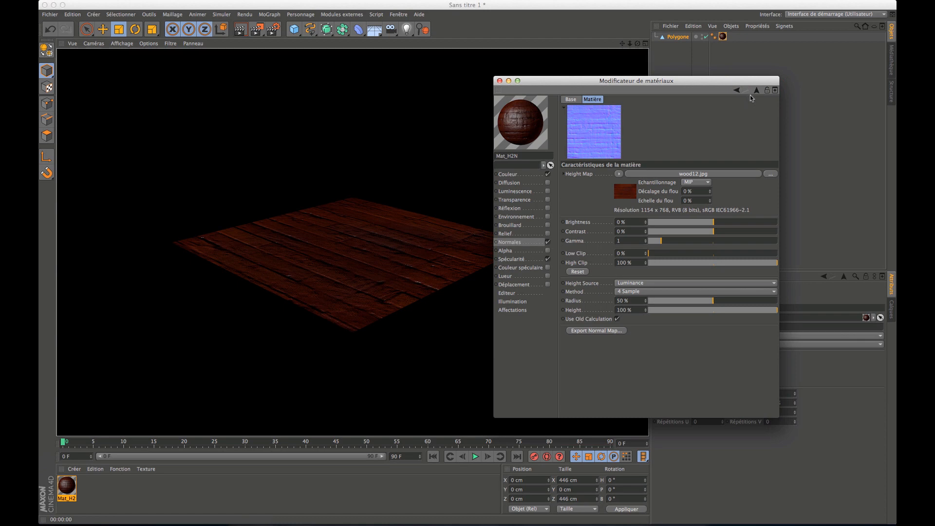
{"action": "left_click", "coordinate": [756, 91]}
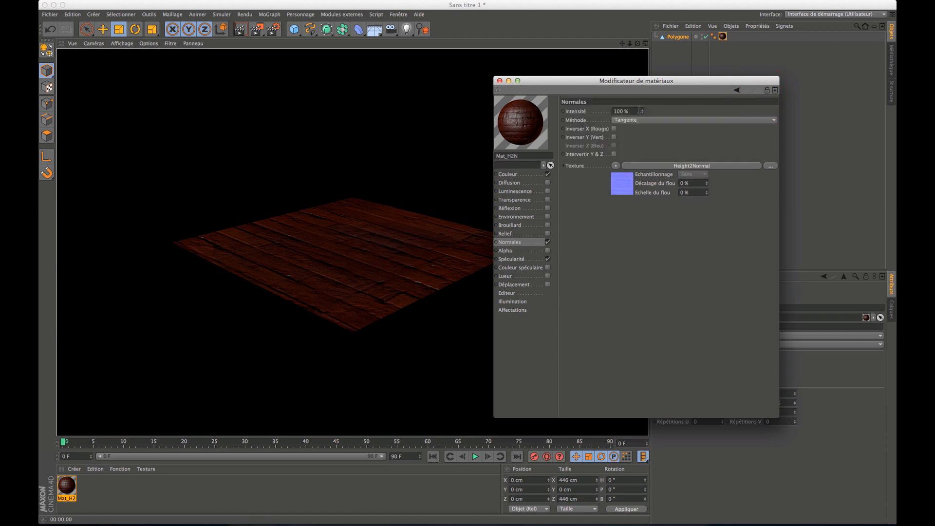